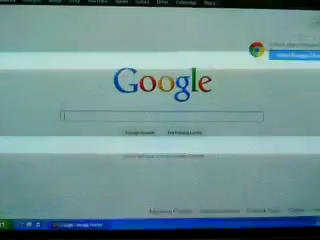
# - Show Firefox's About dialog with its version information over the Google homepage
pyautogui.hotkey('alt', 'h')
pyautogui.press('a')
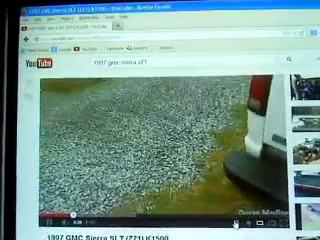
# - Open the quality settings list on the playing 1997 GMC Sierra Z71 video
pyautogui.click(235, 222)
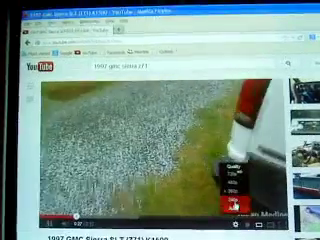